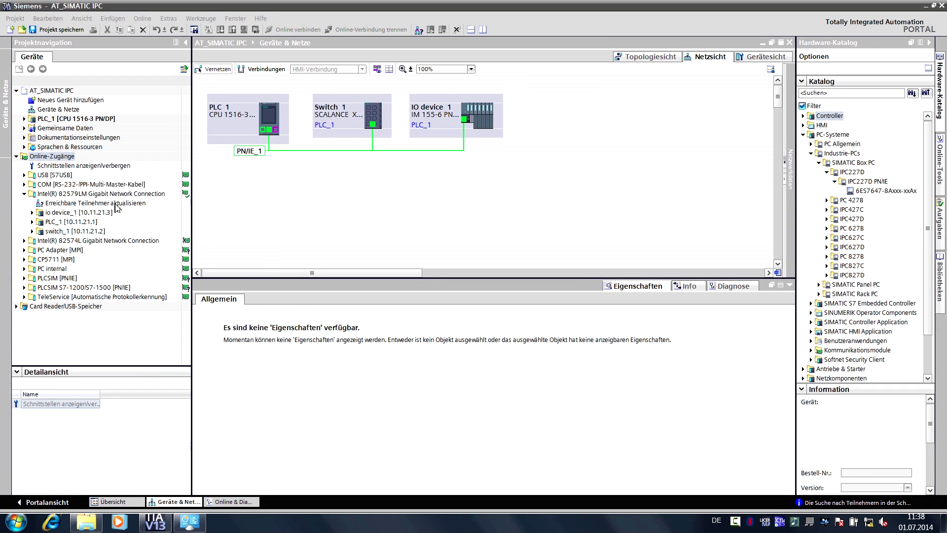
# Refresh reachable devices on Intel 82579LM to list nanobox-pc at 10.11.21.6.
pyautogui.doubleClick(114, 205)
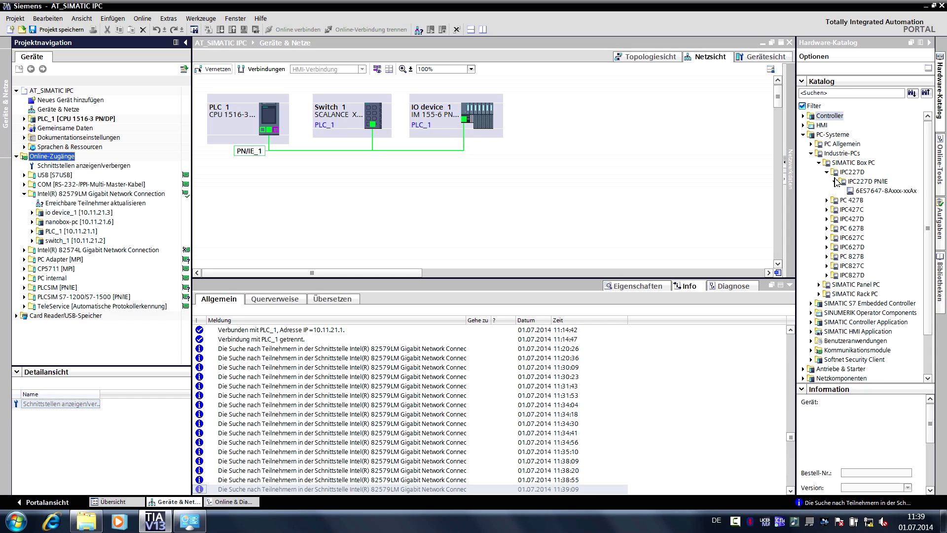
# Place an IPC227D PN/IE (6ES7647-8Axxx-xxAx) in the network view and link it to PN/IE_1.
pyautogui.moveTo(855, 196); pyautogui.dragTo(350, 210)
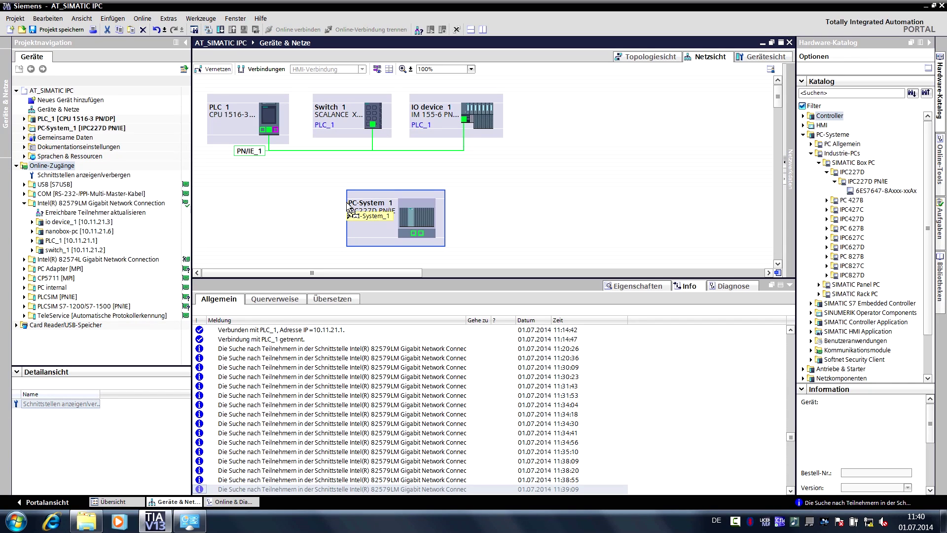
pyautogui.moveTo(421, 236); pyautogui.dragTo(265, 156)
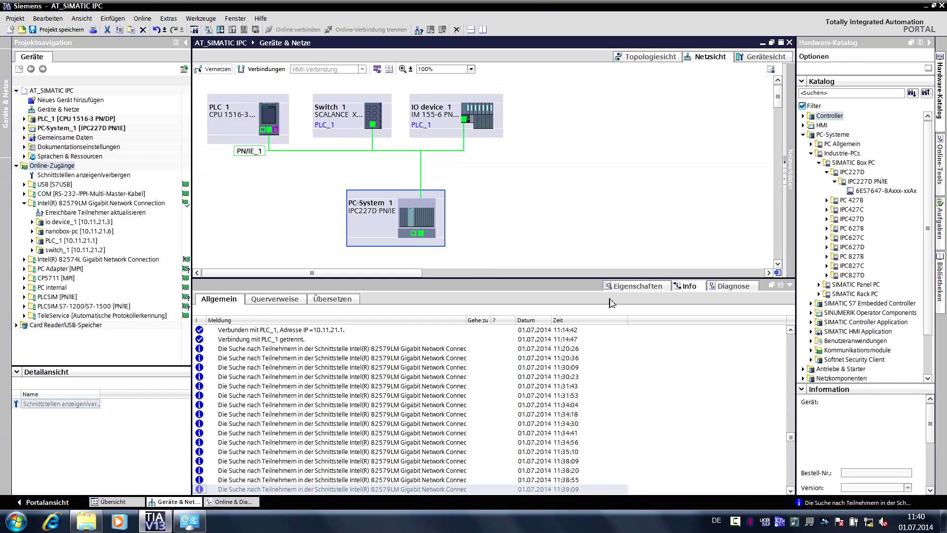
# Change the PC system's name in its General properties to nanobox-pc.
pyautogui.click(634, 289)
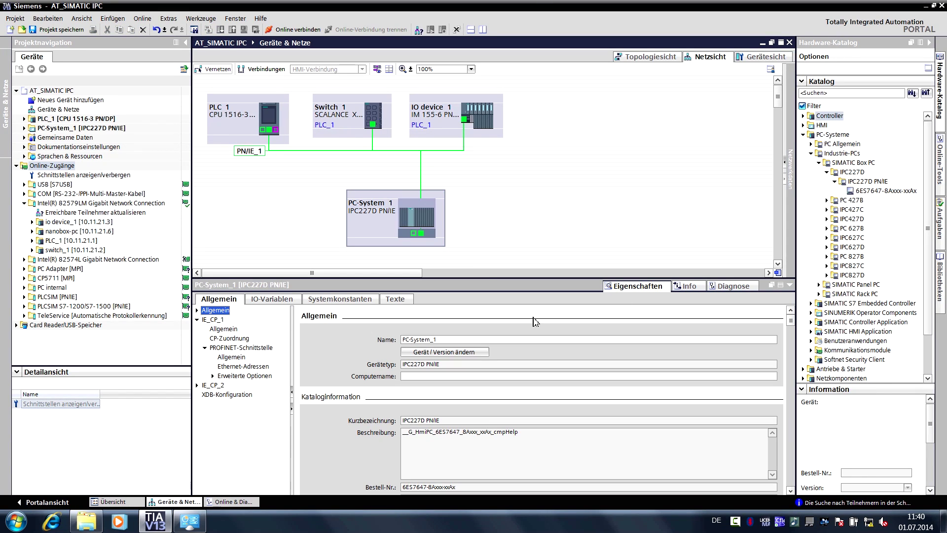
pyautogui.click(449, 340)
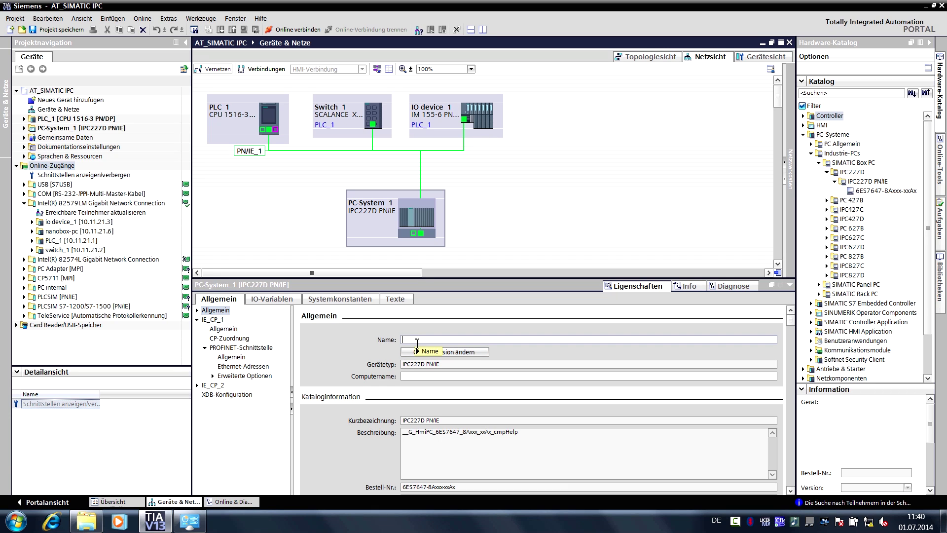
pyautogui.write('nanobox-pc')
pyautogui.press('Return')
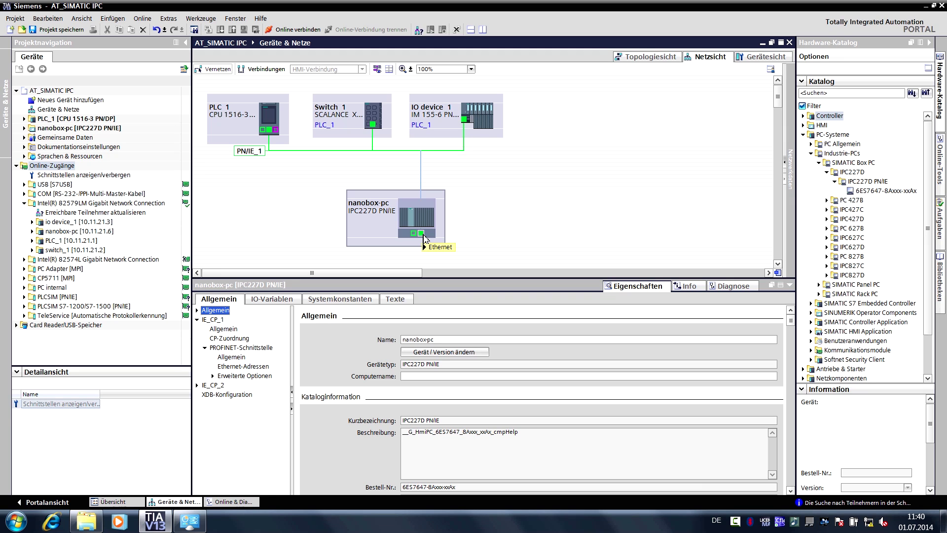
# Set the nanobox-pc Ethernet interface IP address to 10.11.21.6.
pyautogui.click(424, 239)
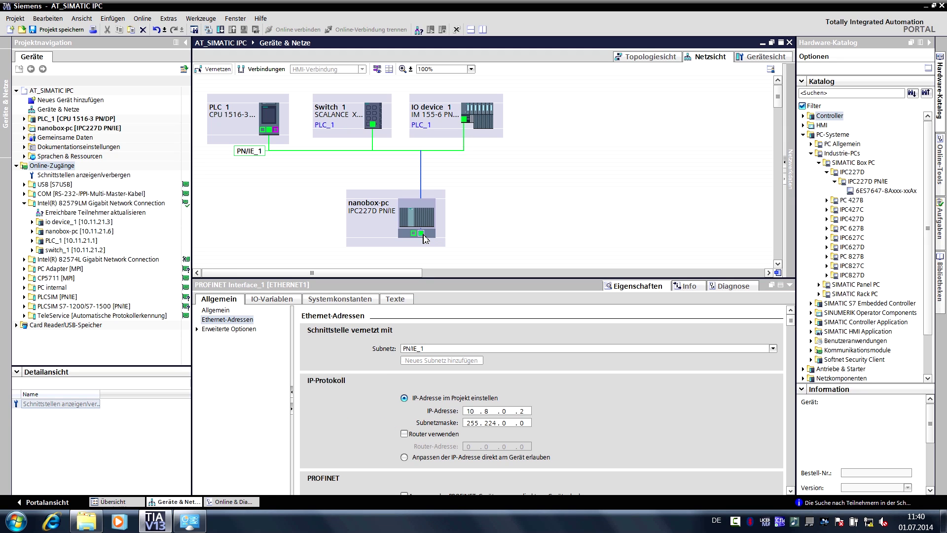
pyautogui.click(466, 411)
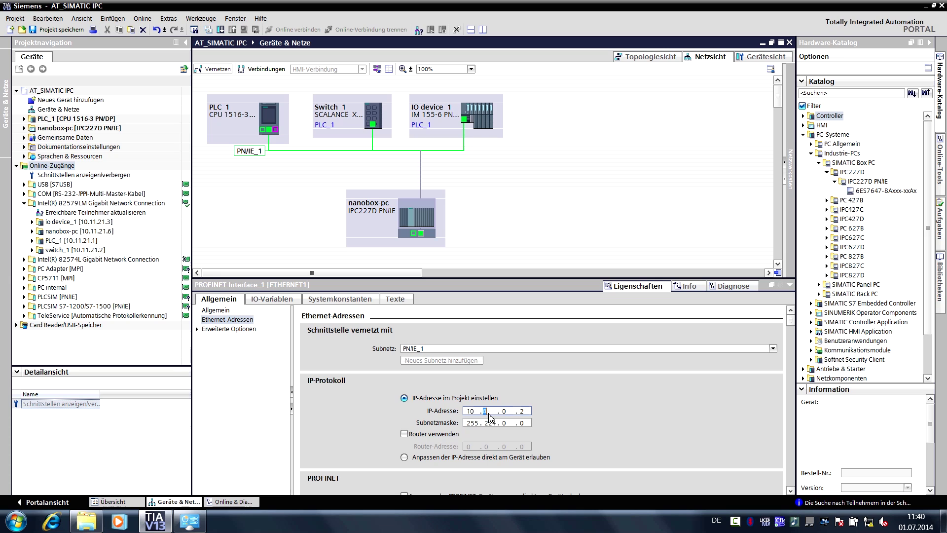
pyautogui.doubleClick(487, 416)
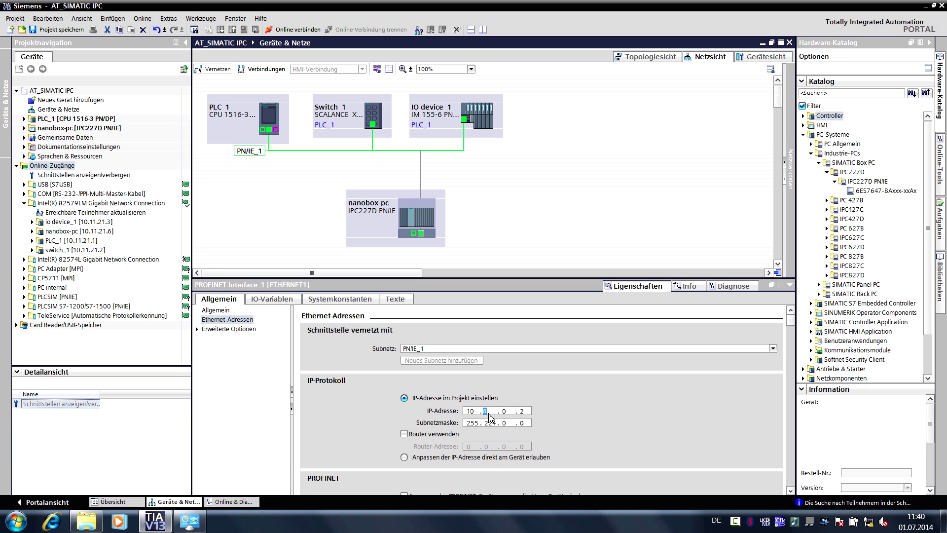
pyautogui.write('11')
pyautogui.press('.')
pyautogui.write('11')
pyautogui.press('.')
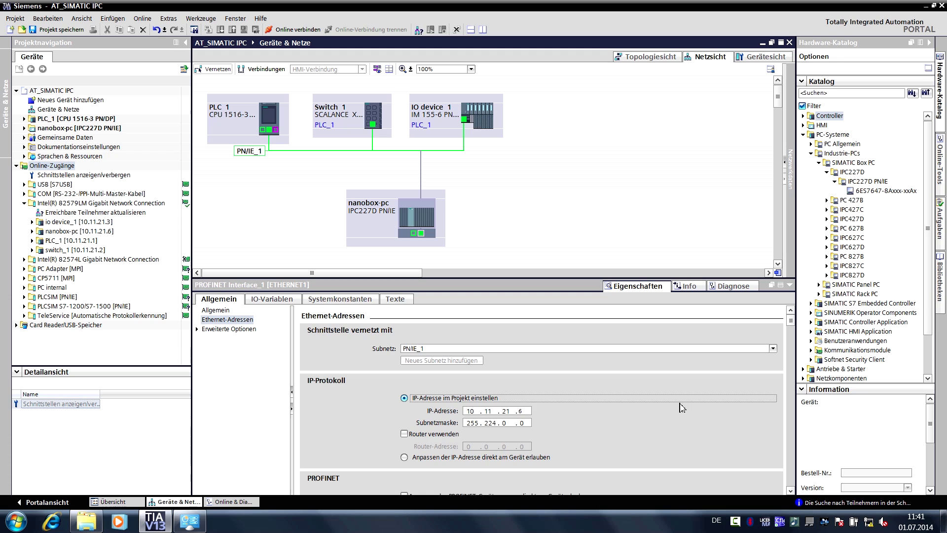
pyautogui.scroll(-4, 682, 407)
pyautogui.scroll(-1, 681, 406)
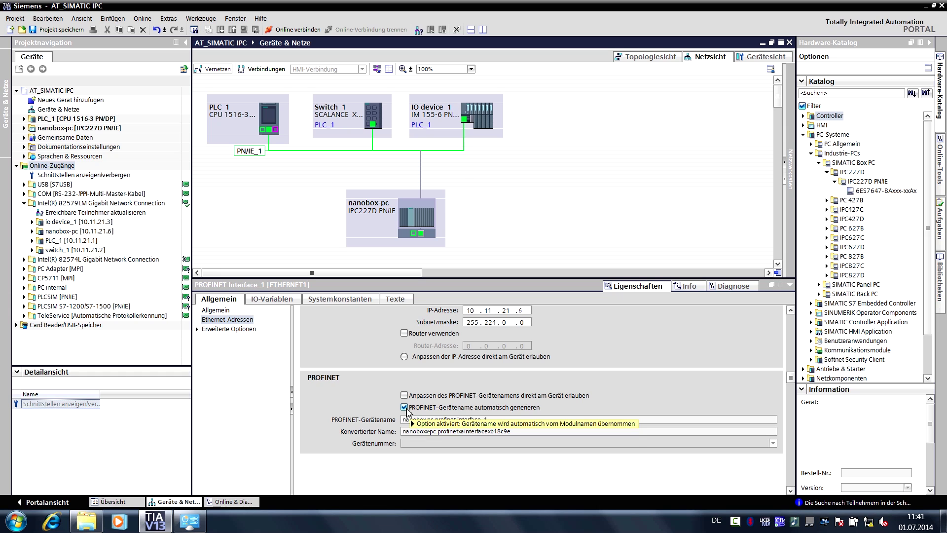
# Disable automatic PROFINET naming and set the device name to nanobox-pc.
pyautogui.click(404, 407)
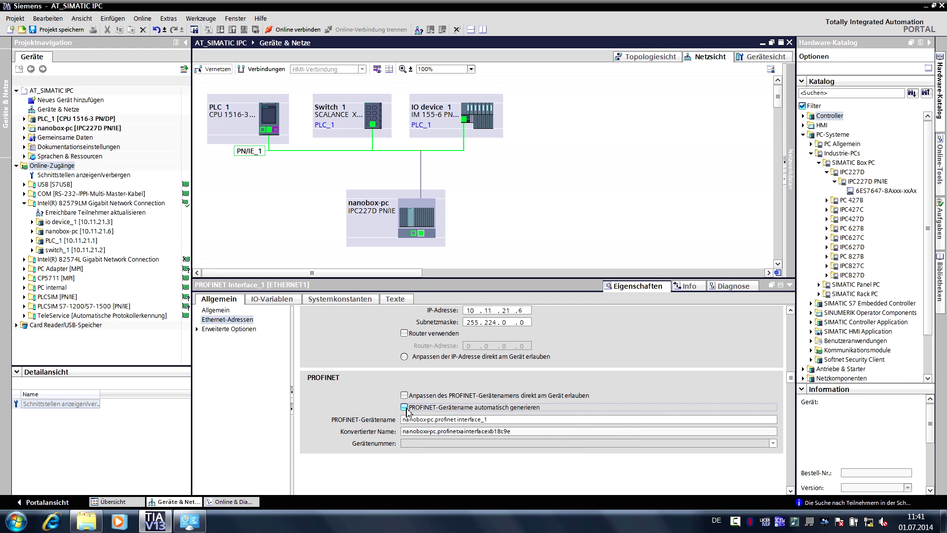
pyautogui.moveTo(491, 419); pyautogui.dragTo(458, 420)
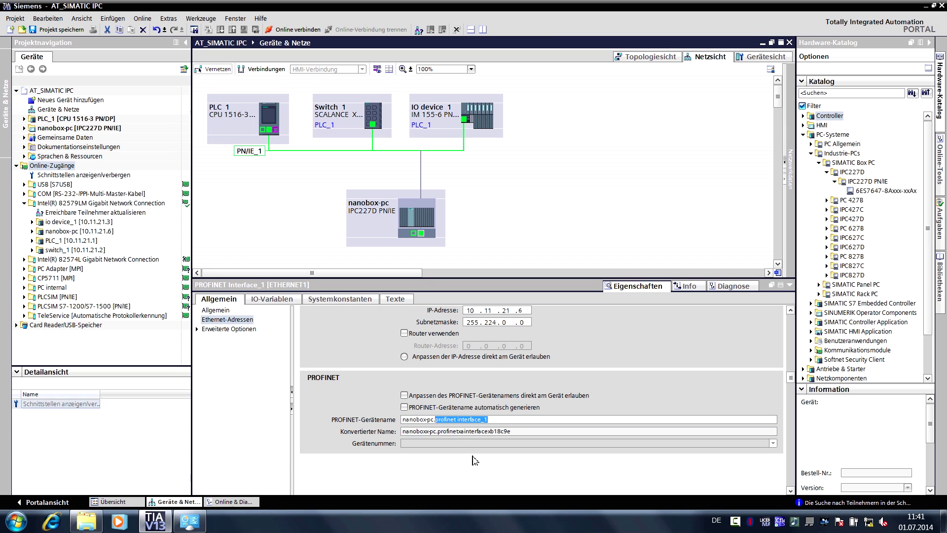
pyautogui.press('BackSpace')
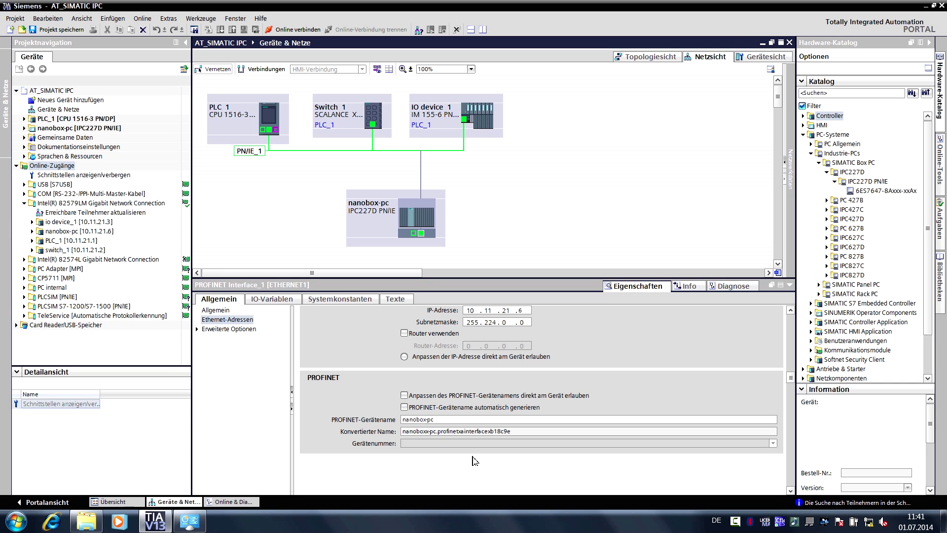
pyautogui.press('Return')
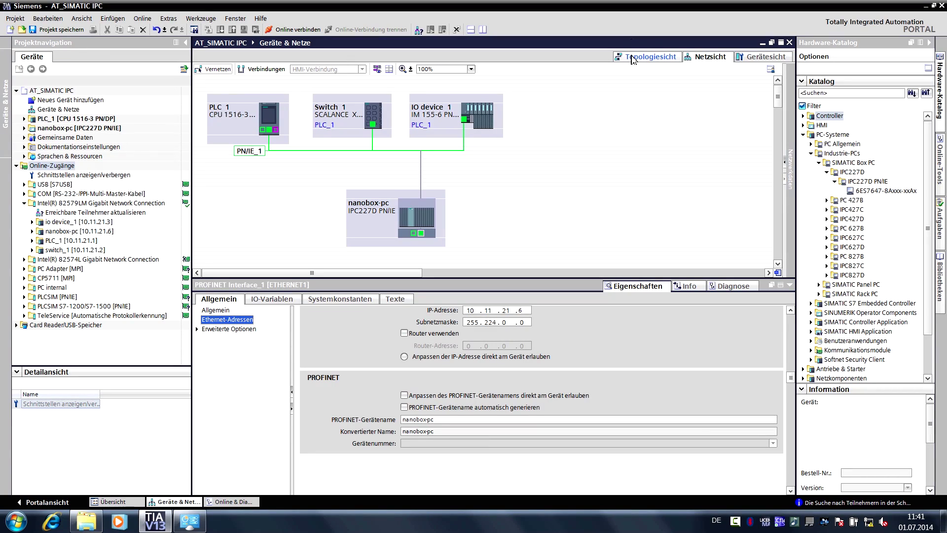
# In the topology view, cable the nanobox-pc port to a free Switch 1 port.
pyautogui.click(631, 57)
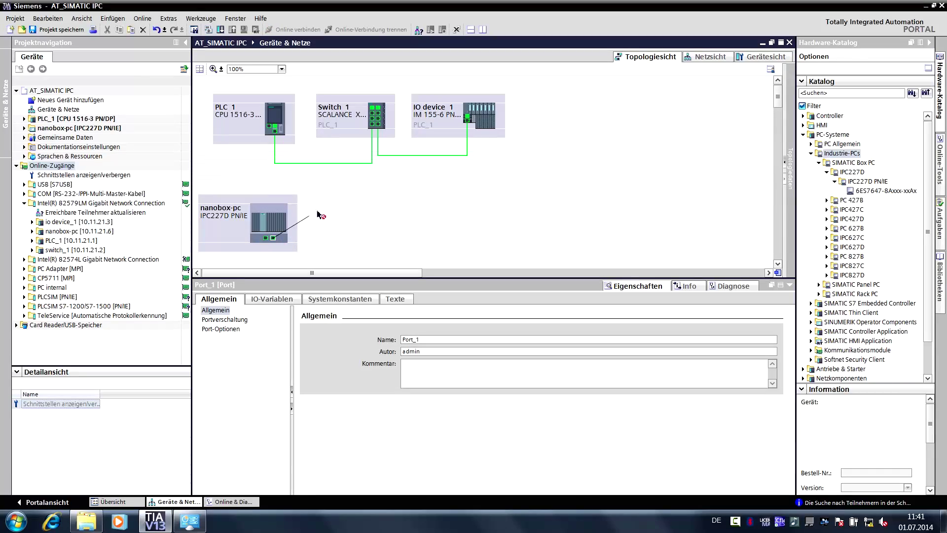
pyautogui.moveTo(318, 215); pyautogui.dragTo(380, 116)
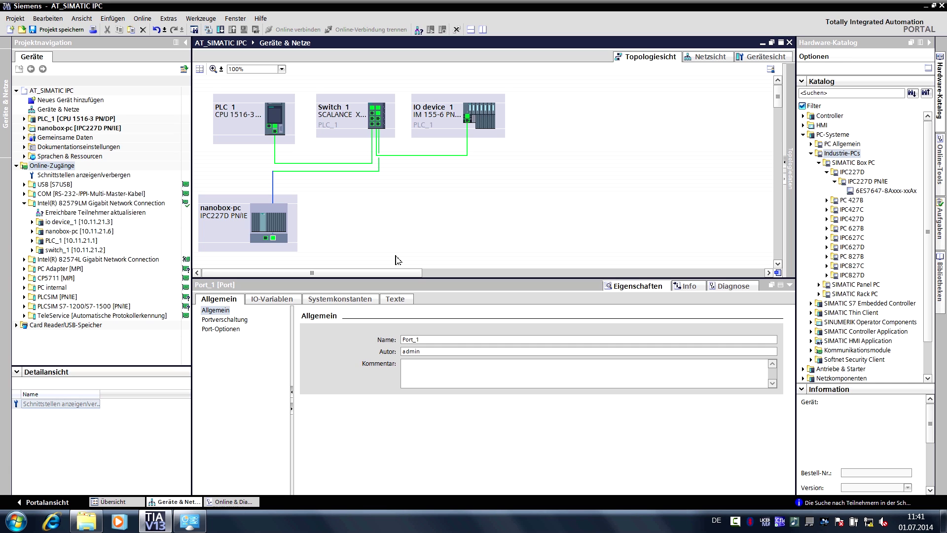
# Download PLC_1's configuration and finish the load with all modules started.
pyautogui.click(110, 120)
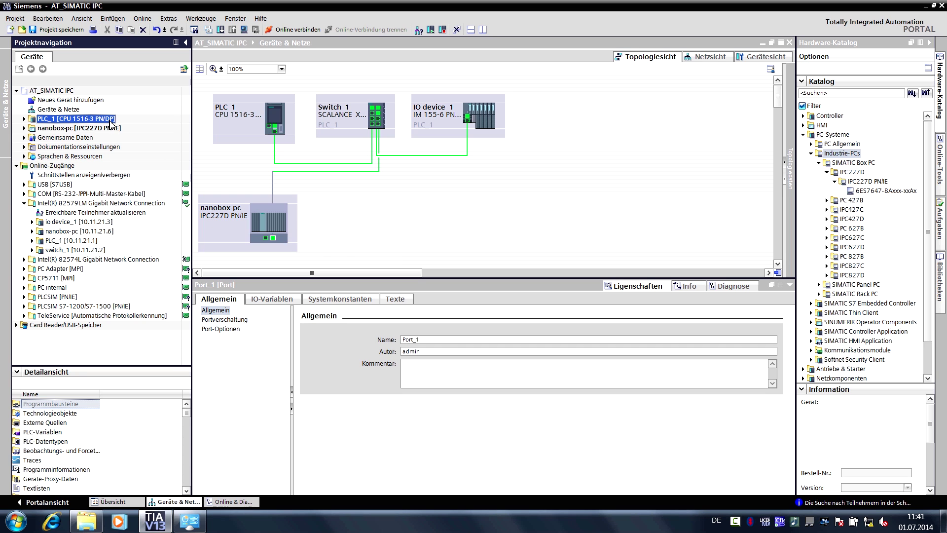
pyautogui.click(220, 30)
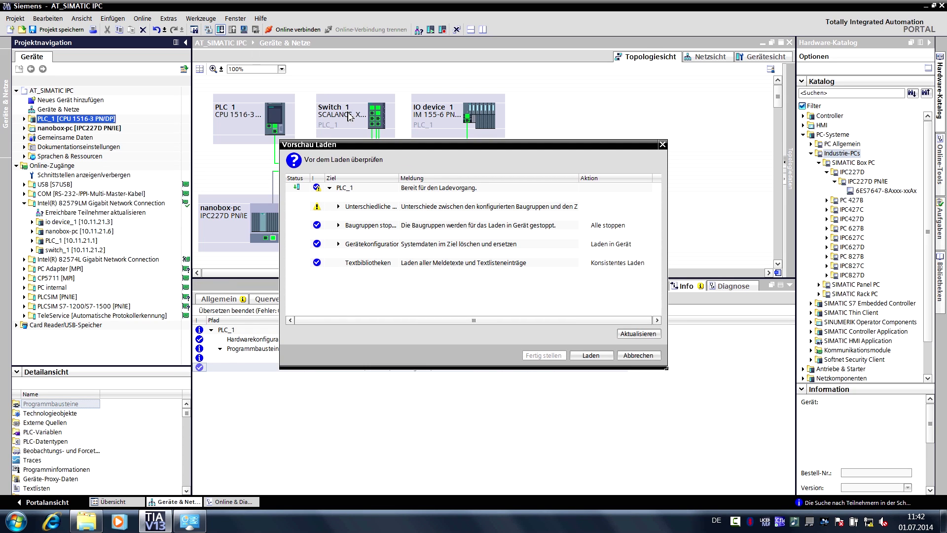
pyautogui.click(581, 357)
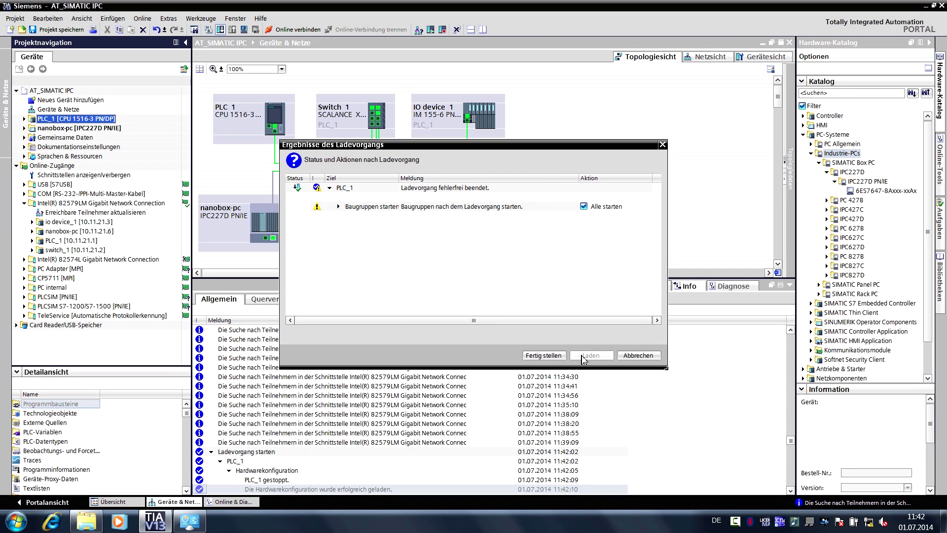
pyautogui.click(558, 359)
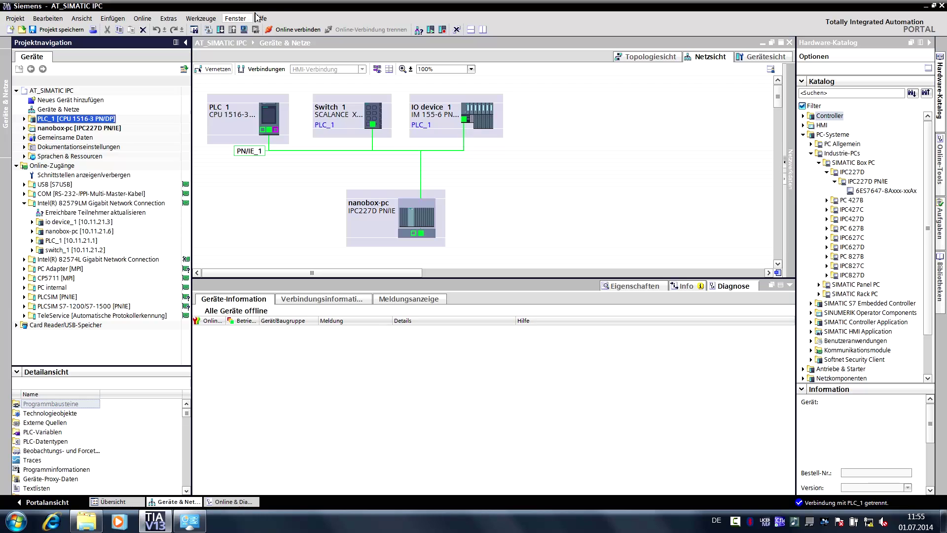
# Go online to show the faulty nanobox-pc link on Switch 1 Port_6.
pyautogui.click(296, 29)
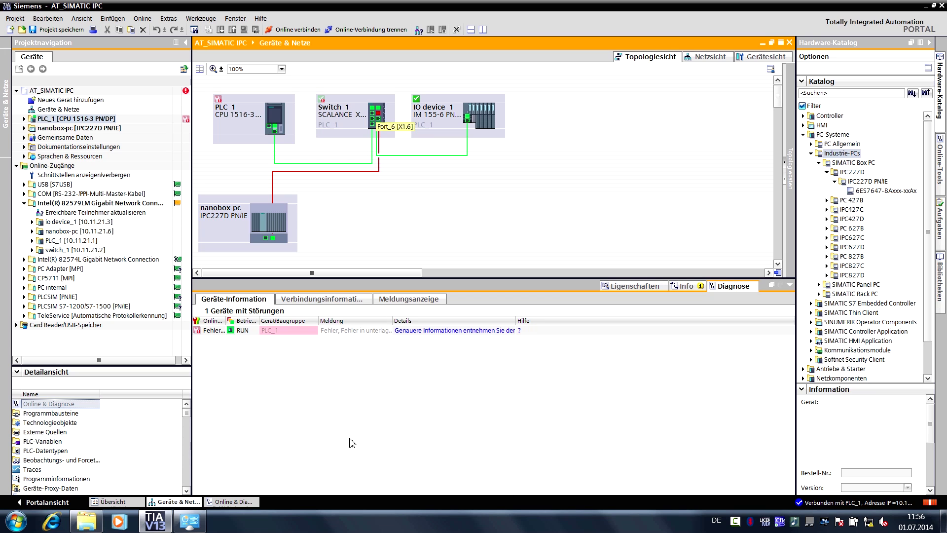
# Open PLC_1's online diagnostics to read the Port_6 no-neighbour buffer entry.
pyautogui.click(246, 503)
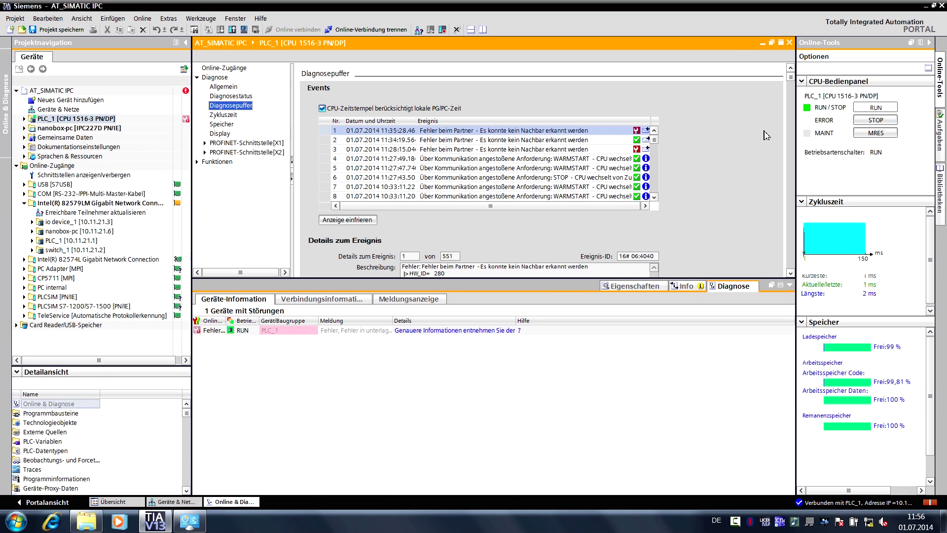
pyautogui.moveTo(795, 83); pyautogui.dragTo(796, 108)
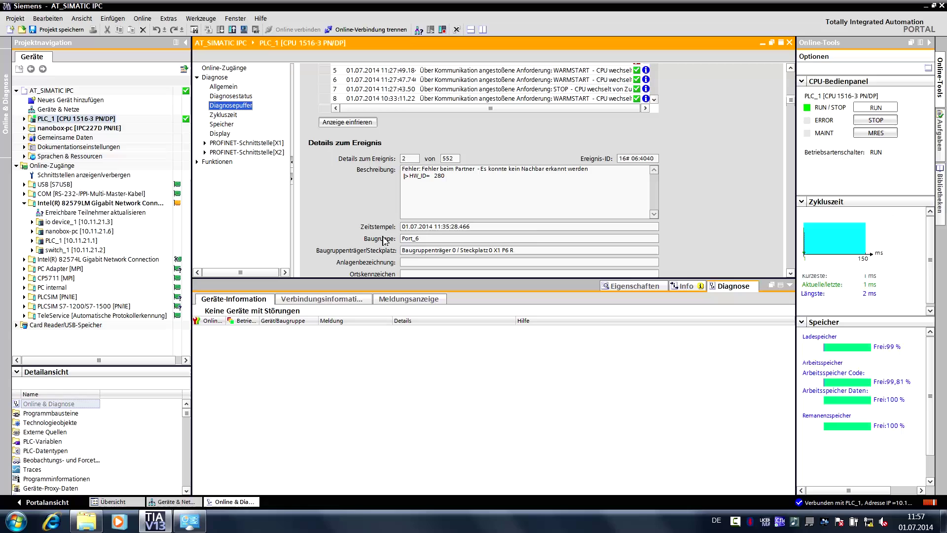
# Show the Devices & Networks network view with nanobox-pc, PLC_1, Switch 1 fault-free.
pyautogui.click(187, 508)
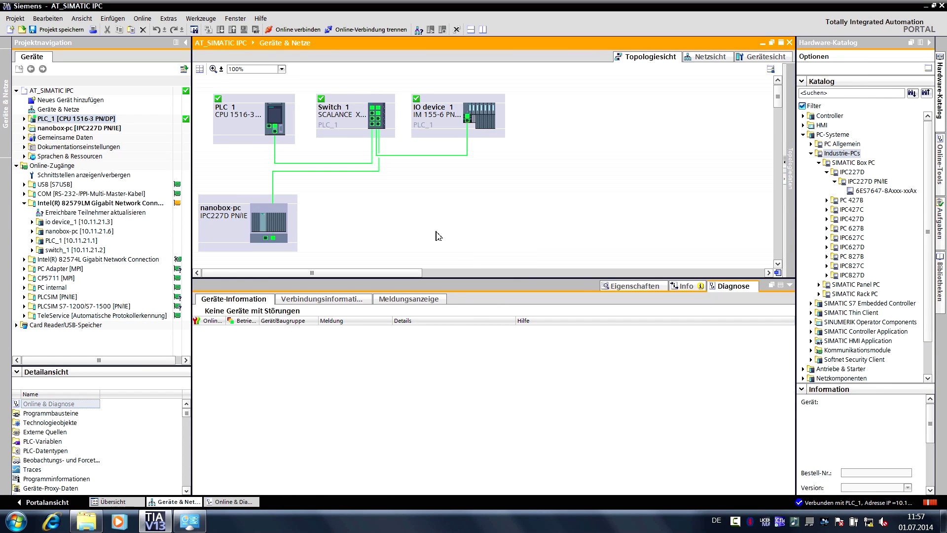
pyautogui.click(701, 60)
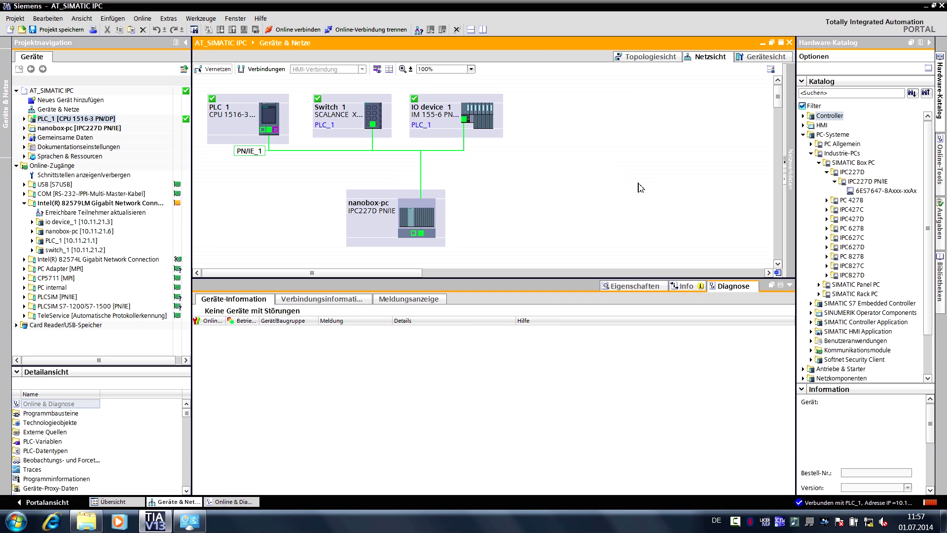